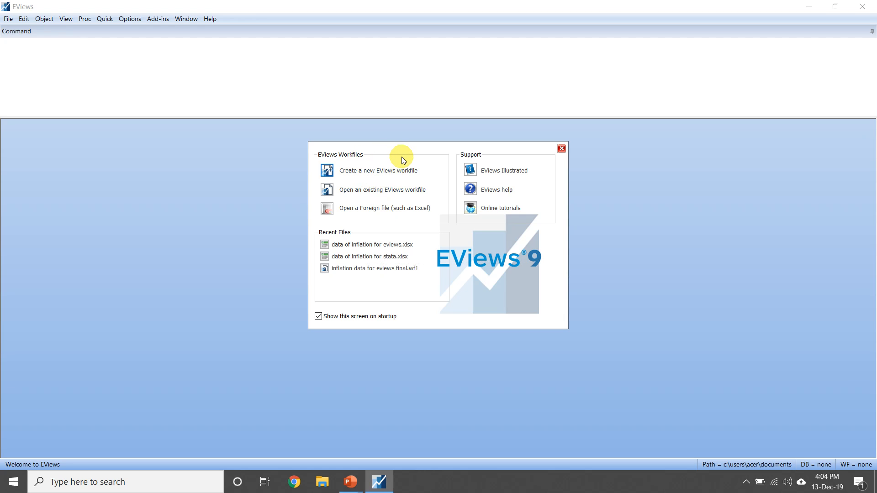
# Step: Create a new dated regular-frequency workfile with Annual frequency, start date 1974 and end date 2018
pyautogui.click(400, 174)
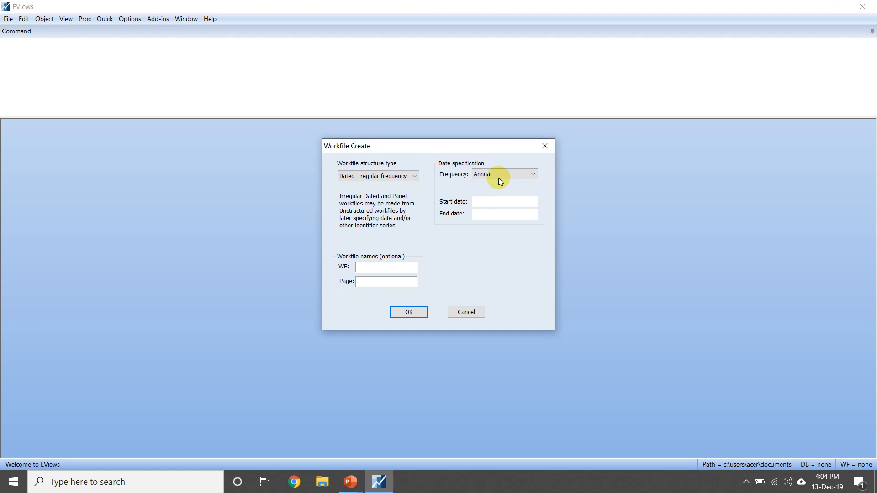
pyautogui.click(480, 202)
pyautogui.write('19')
pyautogui.write('74')
pyautogui.write('20')
pyautogui.write('18')
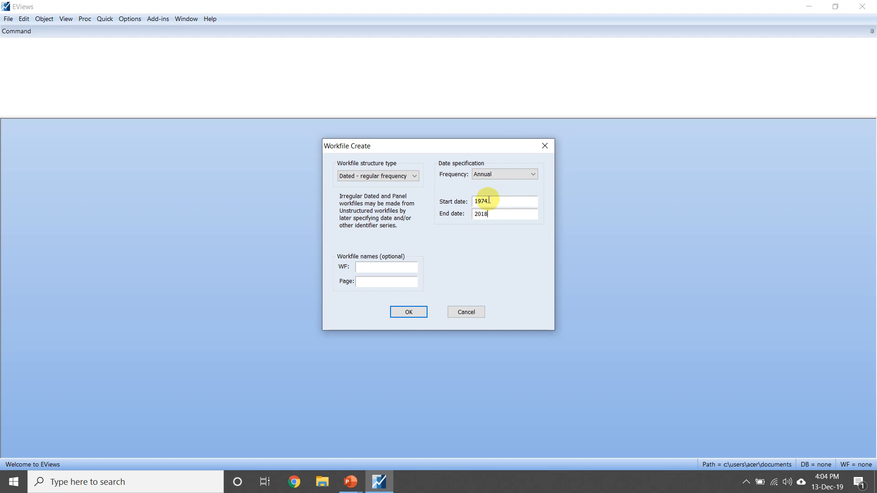
pyautogui.click(488, 173)
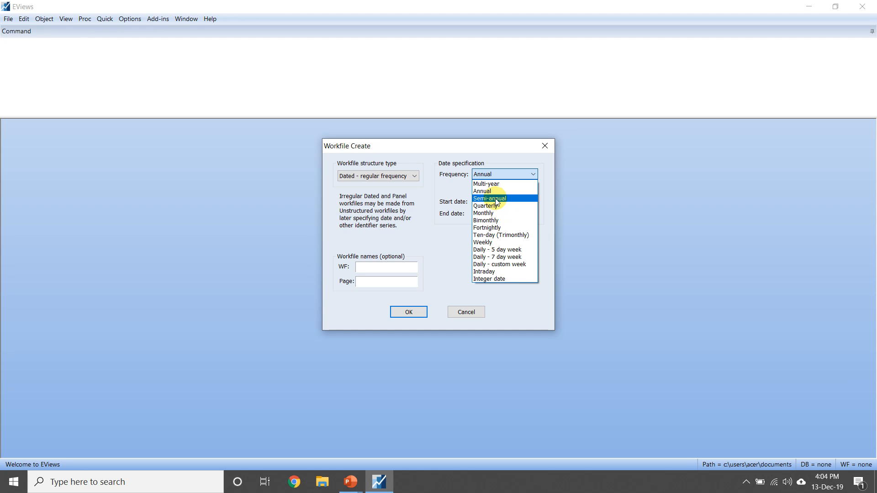
pyautogui.click(499, 191)
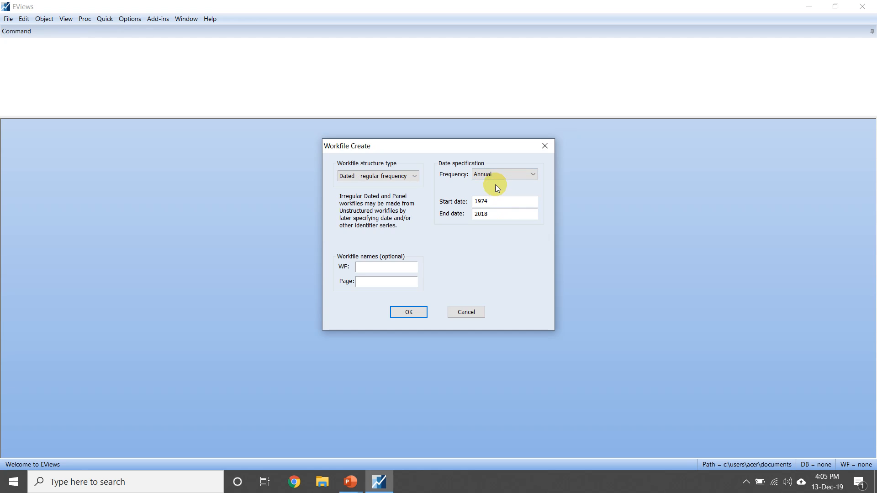
pyautogui.click(414, 315)
pyautogui.moveTo(117, 132)
pyautogui.mouseDown()
pyautogui.moveTo(121, 138)
pyautogui.moveTo(110, 138)
pyautogui.mouseUp()
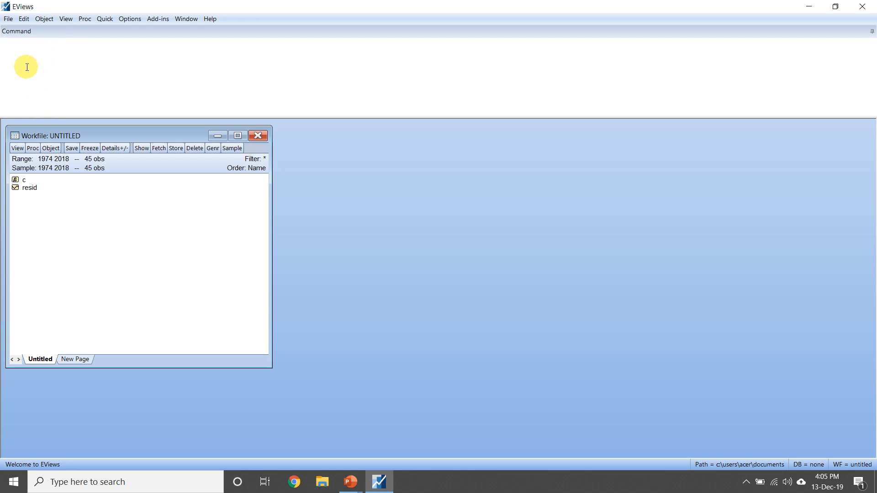
# Step: Import the Excel file "data of inflation for eviews" from the Google Drive\01 Shared Access folder on Local Disk (D:)
pyautogui.click(10, 23)
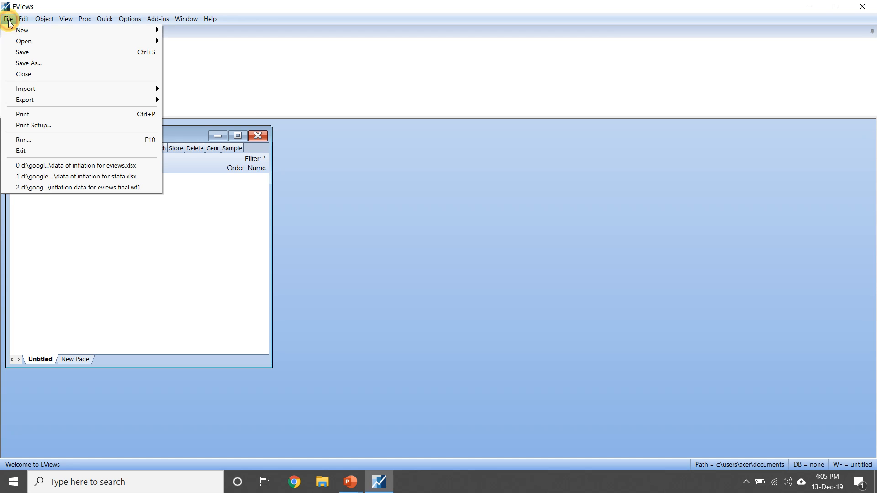
pyautogui.moveTo(28, 90)
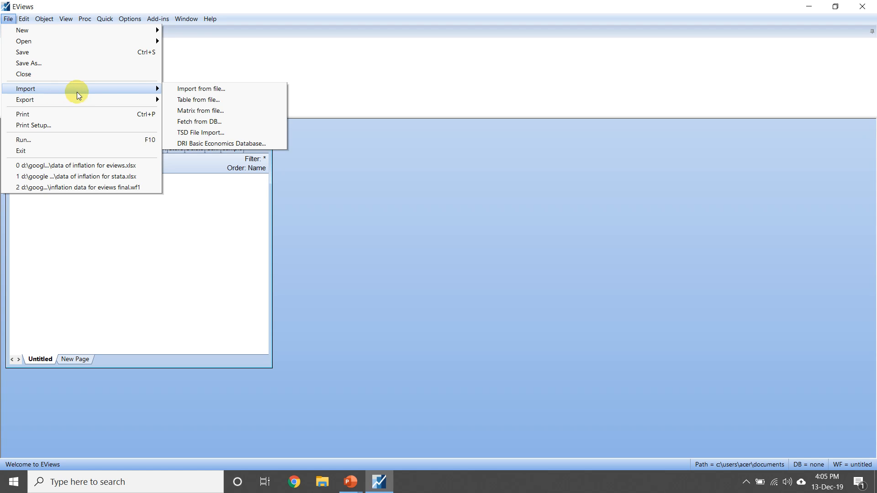
pyautogui.click(187, 95)
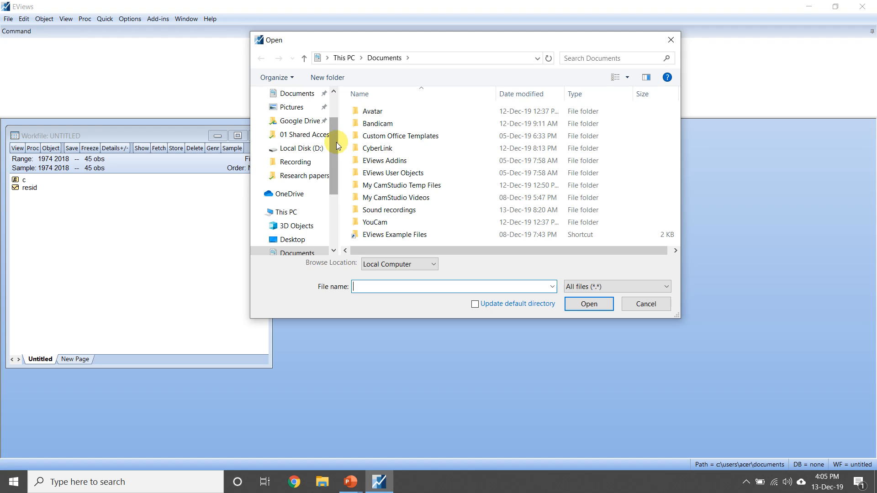
pyautogui.scroll(-1, 336, 150)
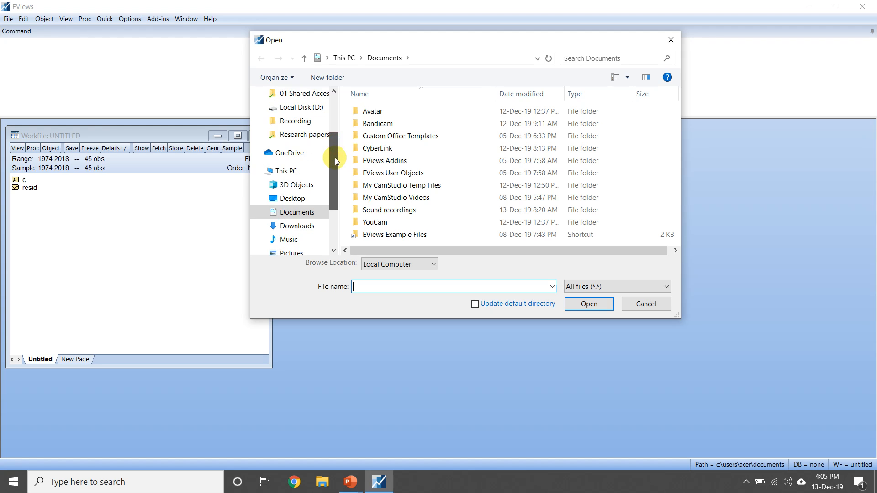
pyautogui.click(306, 114)
pyautogui.doubleClick(391, 123)
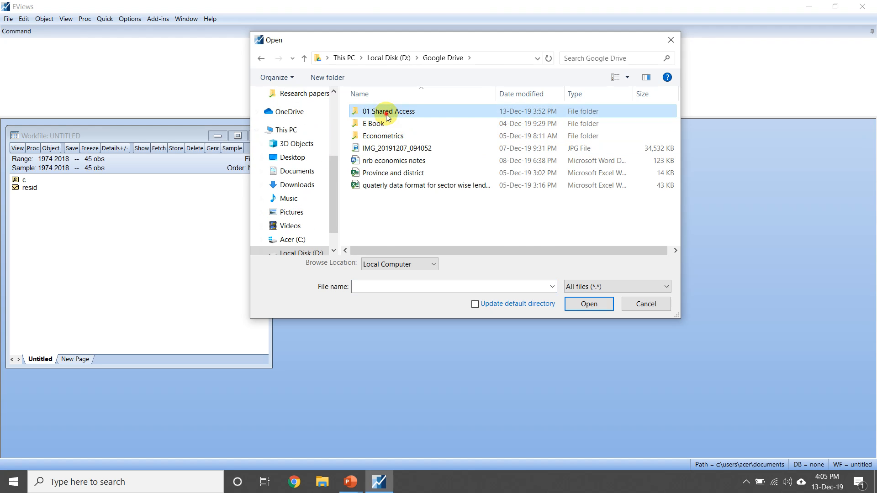
pyautogui.doubleClick(387, 114)
pyautogui.click(401, 224)
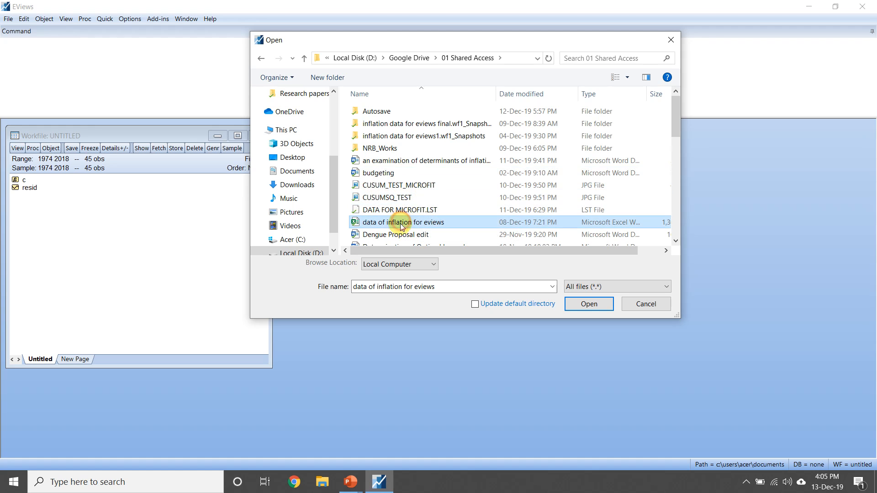
pyautogui.click(587, 304)
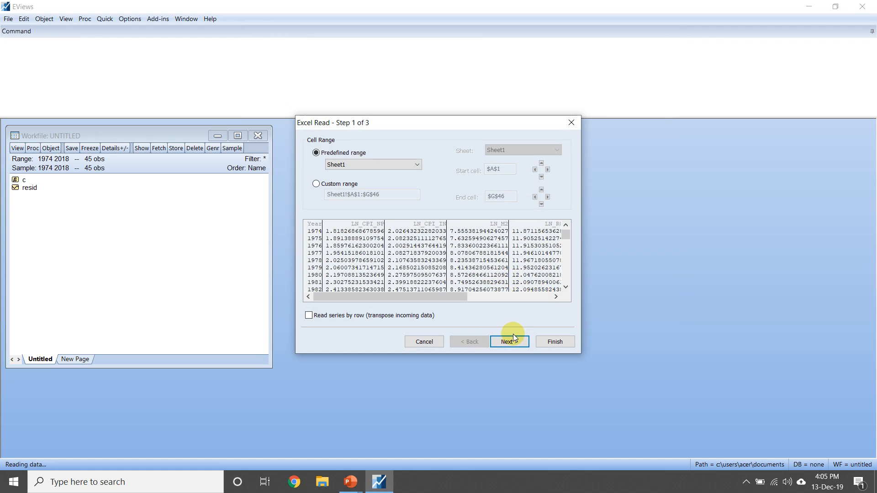
# Step: Complete the Excel import with the default range, header and dated-read settings, without linking the series to the external source
pyautogui.click(509, 342)
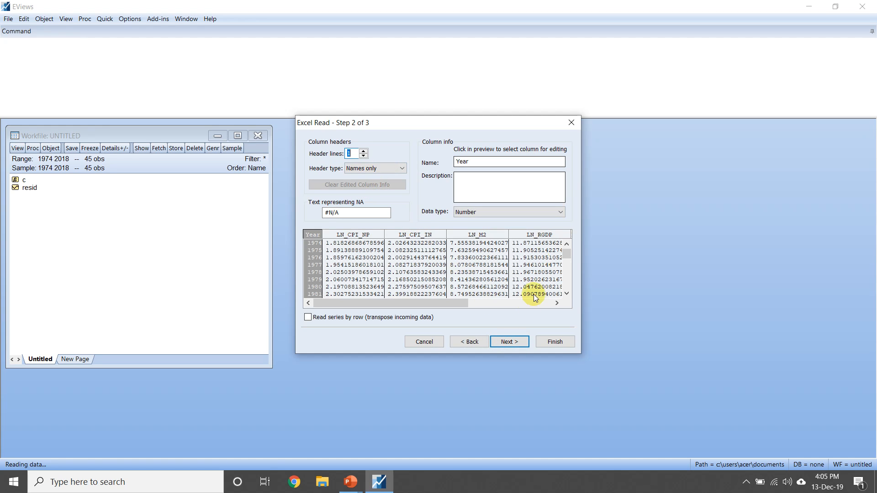
pyautogui.click(510, 342)
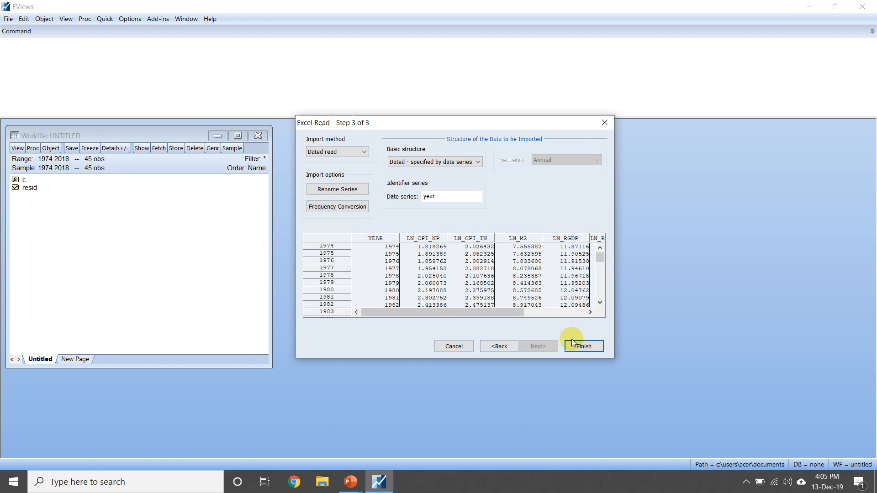
pyautogui.click(581, 344)
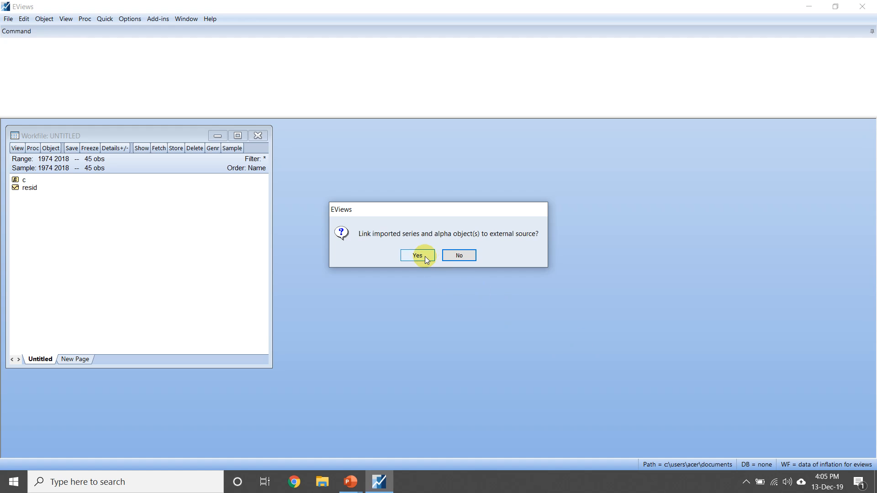
pyautogui.click(451, 259)
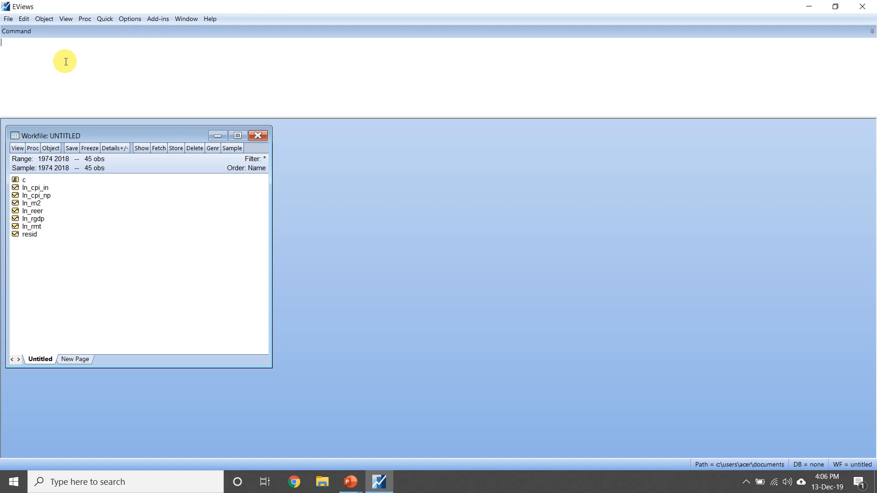
# Step: Create a new series with the command "series y = 0"
pyautogui.write('series y')
pyautogui.write('= 0')
pyautogui.press('Return')
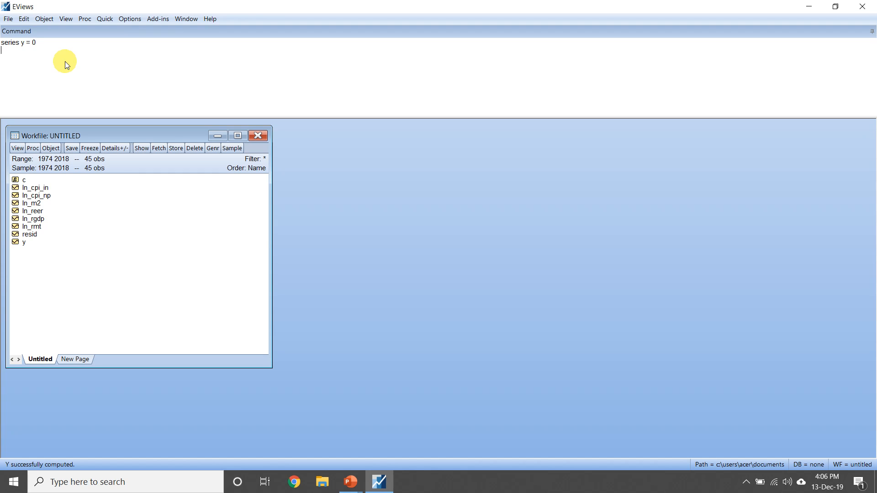
# Step: Edit series y to set its 1974 value to 200 and its 1975 value to 300, and close the series
pyautogui.doubleClick(24, 243)
pyautogui.scroll(-5, 103, 256)
pyautogui.scroll(-3, 102, 260)
pyautogui.scroll(10, 104, 261)
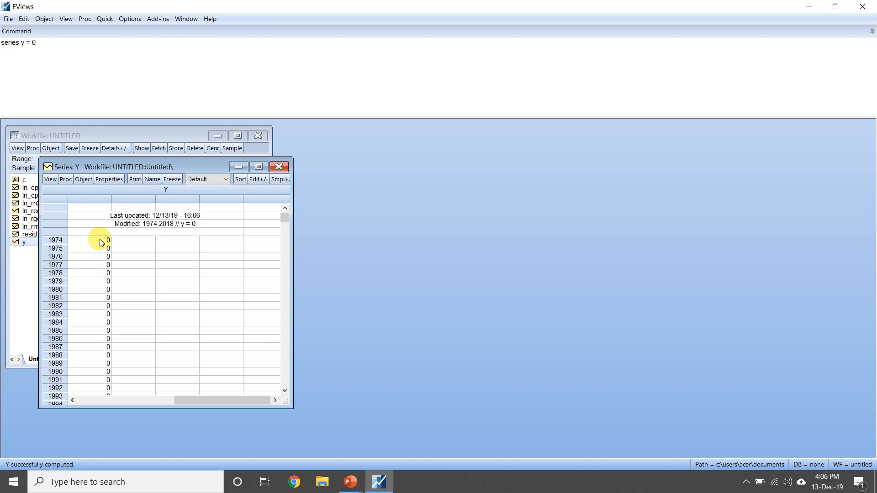
pyautogui.click(101, 241)
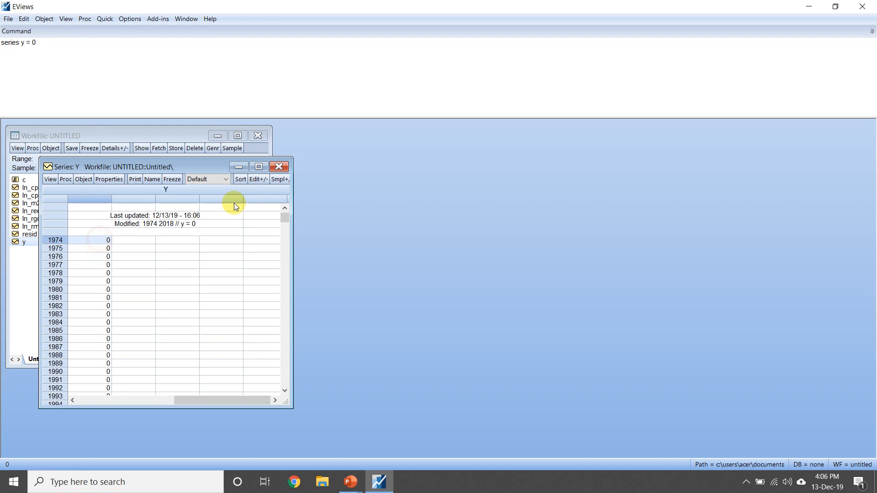
pyautogui.click(263, 179)
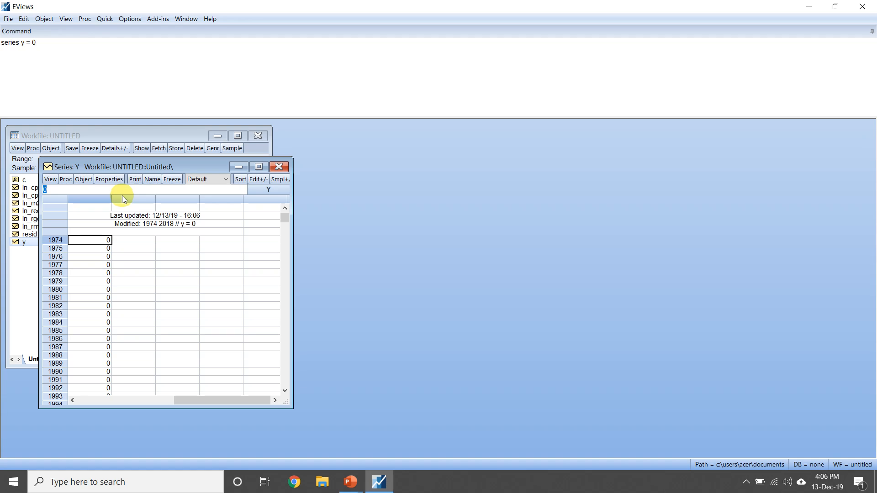
pyautogui.write('200')
pyautogui.press('Return')
pyautogui.write('300')
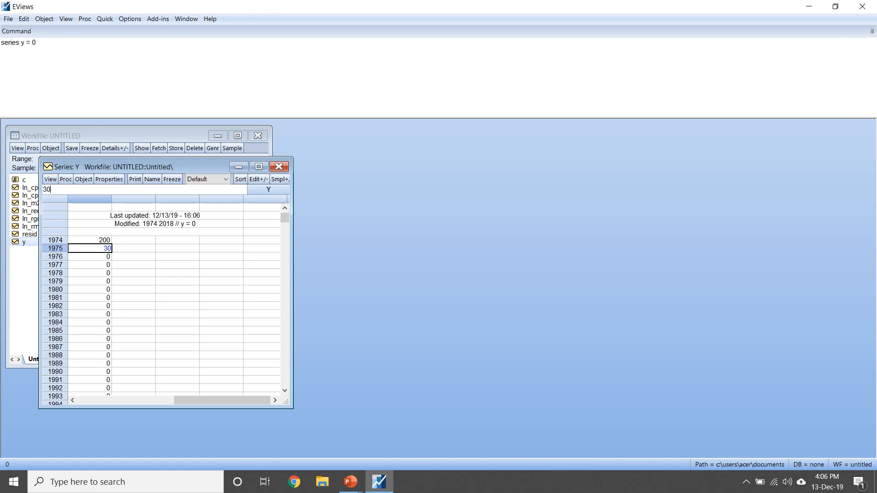
pyautogui.click(279, 167)
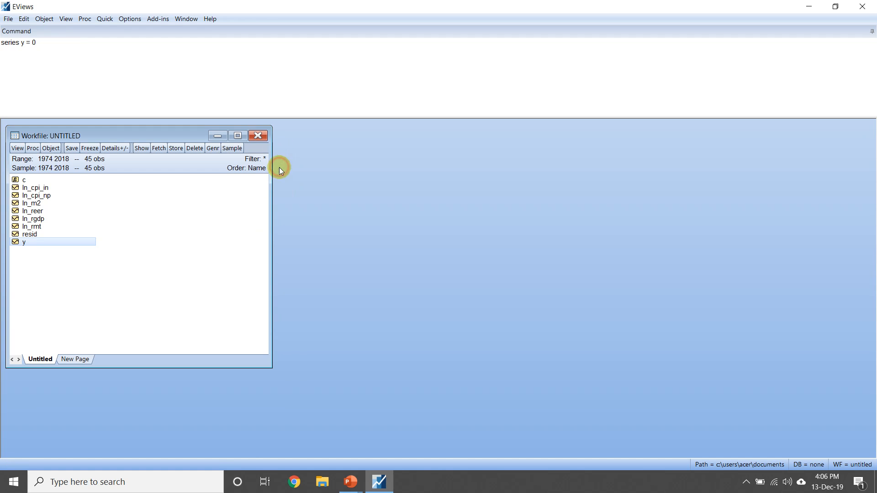
# Step: Clear the "series y = 0" line from the command area
pyautogui.click(19, 43)
pyautogui.moveTo(19, 43); pyautogui.dragTo(3, 43)
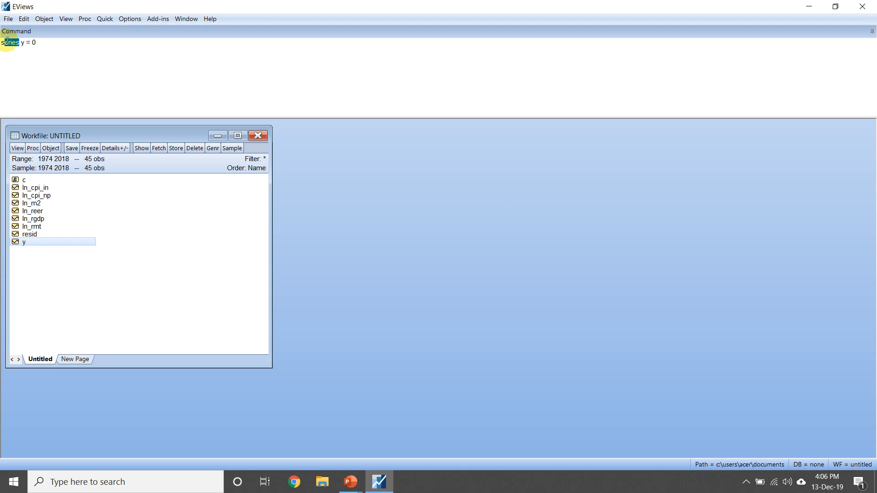
pyautogui.click(41, 42)
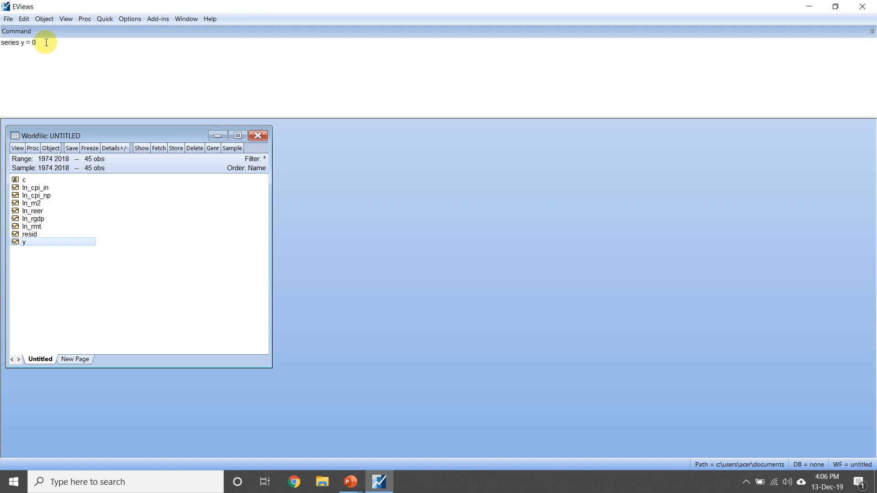
pyautogui.press('BackSpace')
pyautogui.press('BackSpace')
pyautogui.press('BackSpace')
pyautogui.press('BackSpace')
pyautogui.press('BackSpace')
pyautogui.press('BackSpace')
pyautogui.press('BackSpace')
pyautogui.press('BackSpace')
pyautogui.press('BackSpace')
pyautogui.press('BackSpace')
pyautogui.press('BackSpace')
pyautogui.press('BackSpace')
# Step: Generate the log of ln_cpi_np with the command "genr log_ln_cpi_np = log(ln_cpi_np)"
pyautogui.click(37, 196)
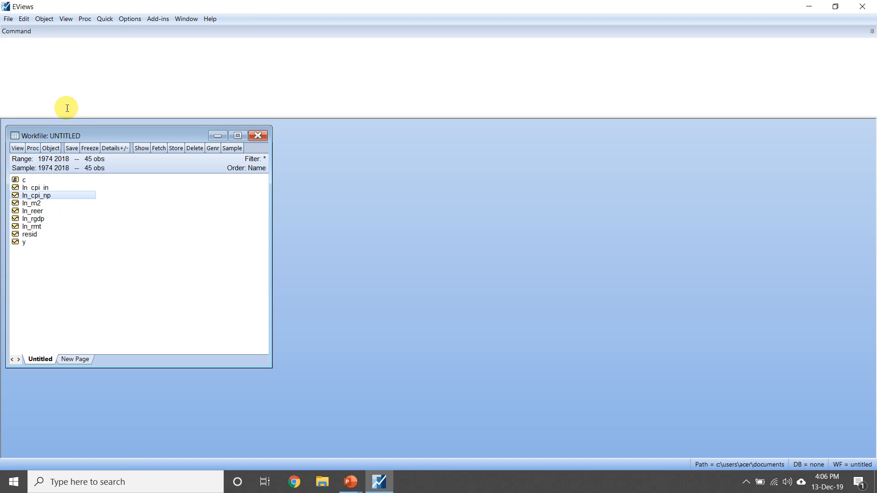
pyautogui.click(73, 64)
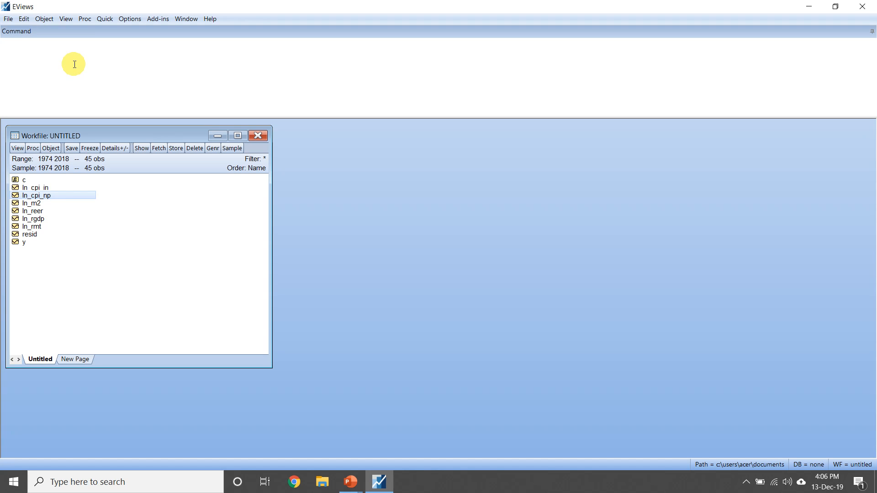
pyautogui.write('genr')
pyautogui.write('log_ln_cpi_np = log(ln_cpi_np)')
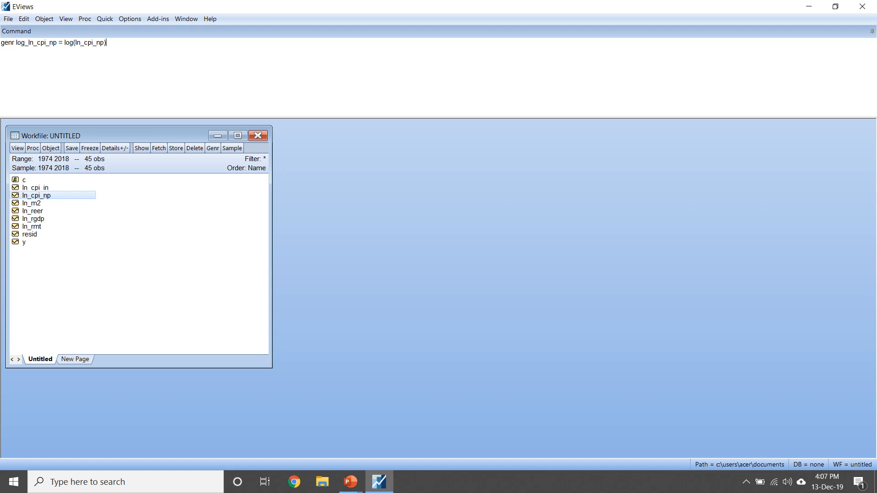
pyautogui.press('Return')
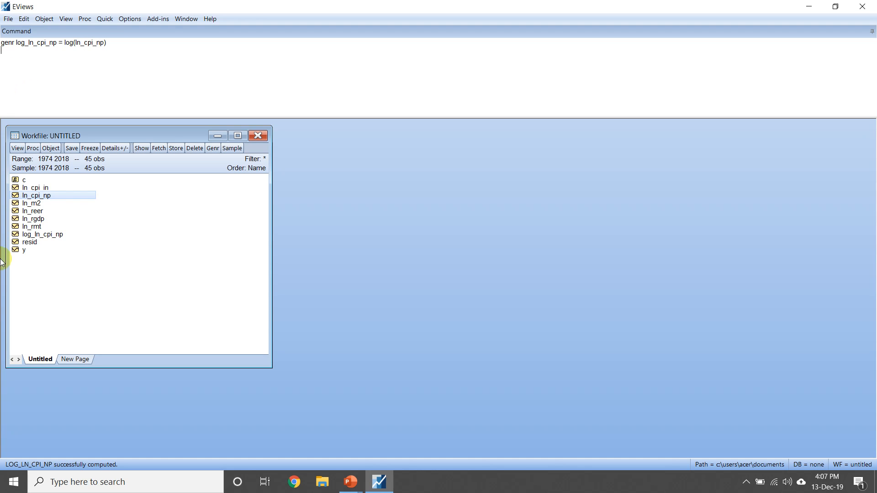
# Step: Change the target series name in the existing genr command to d_ln_cpi_np
pyautogui.click(42, 236)
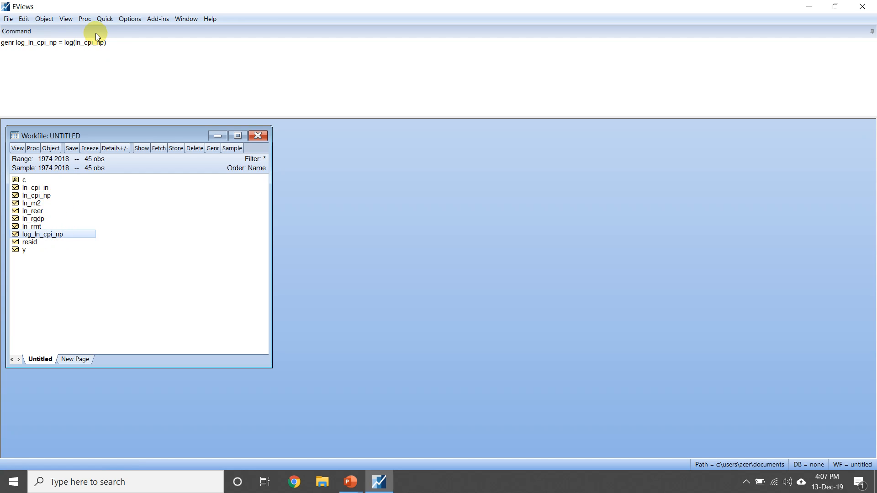
pyautogui.click(109, 42)
pyautogui.moveTo(5, 52)
pyautogui.mouseDown()
pyautogui.moveTo(16, 42)
pyautogui.moveTo(1, 44)
pyautogui.moveTo(16, 44)
pyautogui.mouseUp()
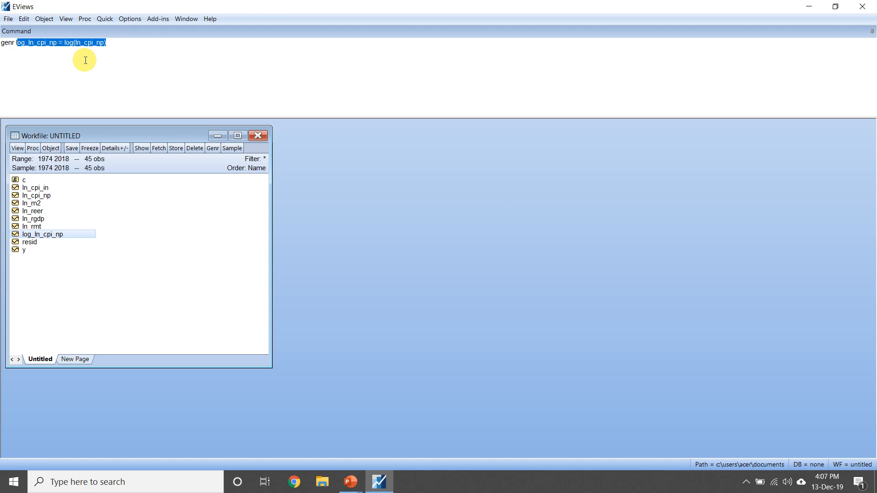
pyautogui.press('Left')
pyautogui.hotkey('shift', 'Right')
pyautogui.hotkey('shift', 'Right')
pyautogui.hotkey('shift', 'Right')
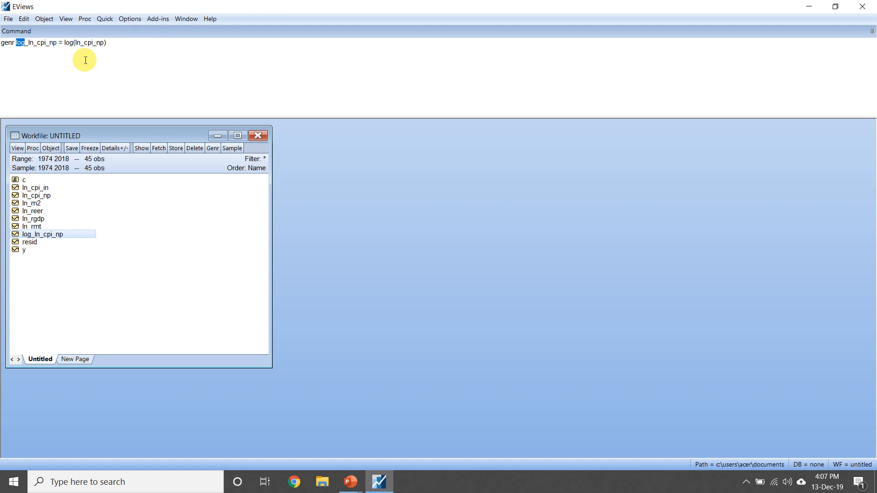
pyautogui.write('d')
pyautogui.hotkey('shift', 'Right')
pyautogui.hotkey('shift', 'Right')
pyautogui.hotkey('shift', 'Right')
pyautogui.hotkey('shift', 'Right')
pyautogui.hotkey('shift', 'Right')
pyautogui.hotkey('shift', 'Right')
pyautogui.hotkey('shift', 'Right')
pyautogui.hotkey('shift', 'Right')
pyautogui.hotkey('shift', 'Right')
pyautogui.hotkey('shift', 'Right')
pyautogui.hotkey('shift', 'Right')
pyautogui.hotkey('shift', 'Right')
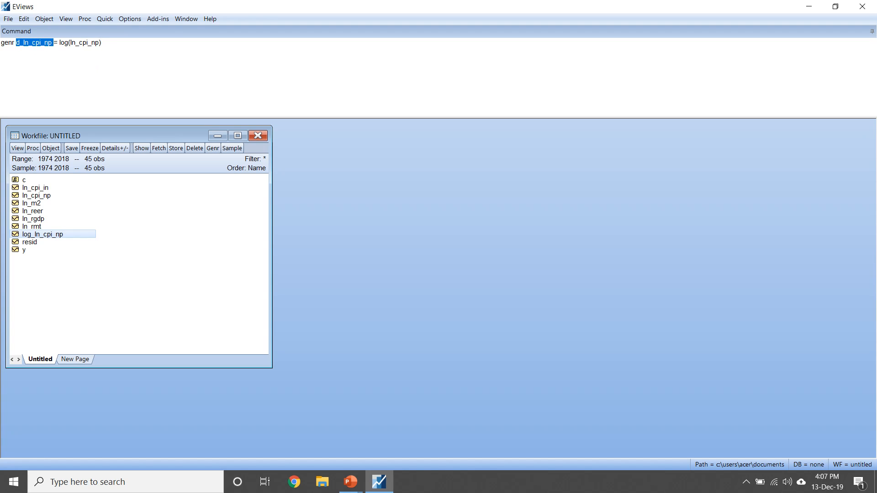
# Step: Replace the log function with d, run "genr d_ln_cpi_np = d(ln_cpi_np)", and open the generated series
pyautogui.press('Right')
pyautogui.hotkey('shift', 'Right')
pyautogui.hotkey('shift', 'Right')
pyautogui.hotkey('shift', 'Right')
pyautogui.write('d')
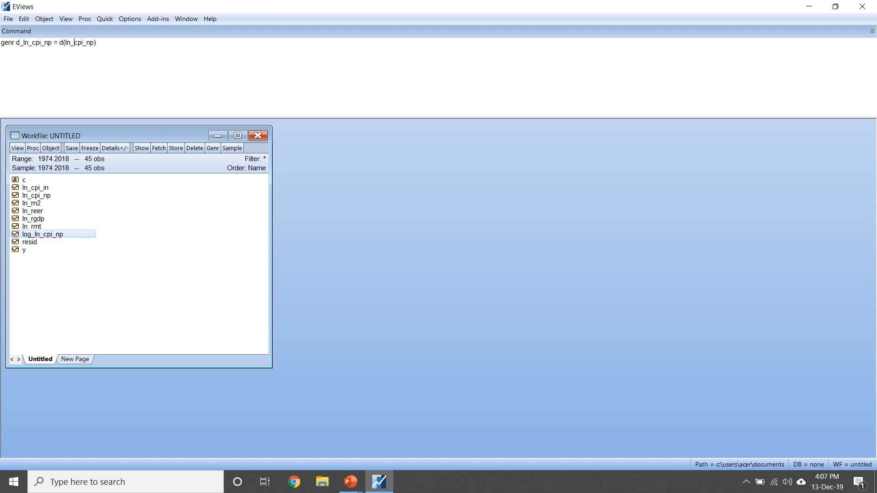
pyautogui.hotkey('shift', 'Right')
pyautogui.hotkey('shift', 'Right')
pyautogui.hotkey('shift', 'Right')
pyautogui.hotkey('shift', 'Right')
pyautogui.hotkey('shift', 'Right')
pyautogui.hotkey('shift', 'Right')
pyautogui.hotkey('shift', 'Right')
pyautogui.hotkey('shift', 'Right')
pyautogui.hotkey('shift', 'Right')
pyautogui.press('End')
pyautogui.press('Return')
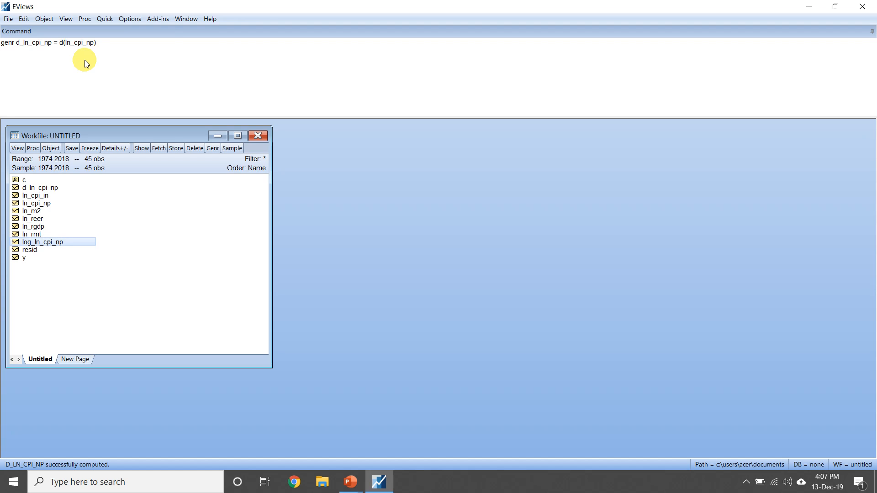
pyautogui.doubleClick(40, 188)
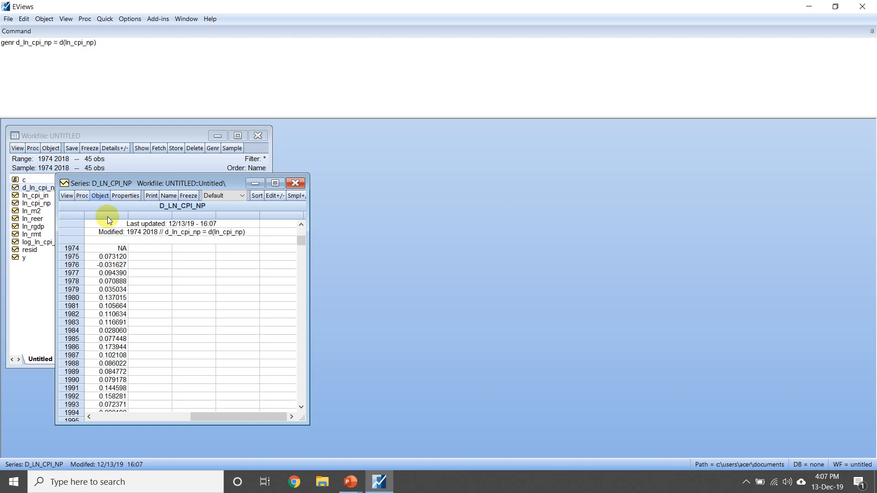
# Step: Look through the values of the d_ln_cpi_np series and close its window
pyautogui.scroll(-5, 110, 255)
pyautogui.scroll(5, 110, 278)
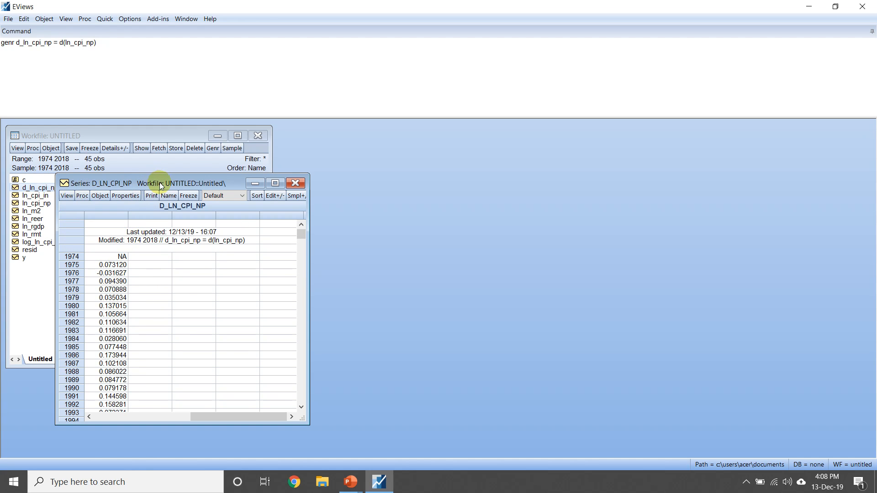
pyautogui.click(295, 183)
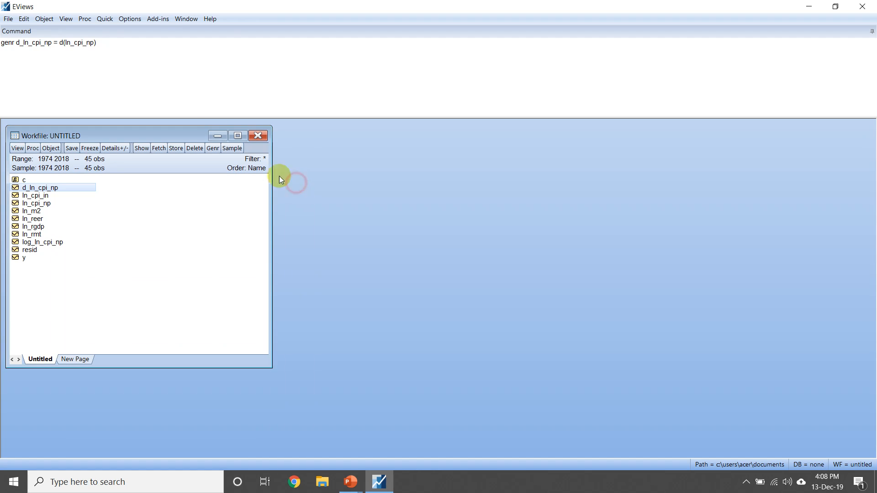
# Step: Change the target series name in the existing genr command to lag_ln_cpi_np
pyautogui.click(113, 46)
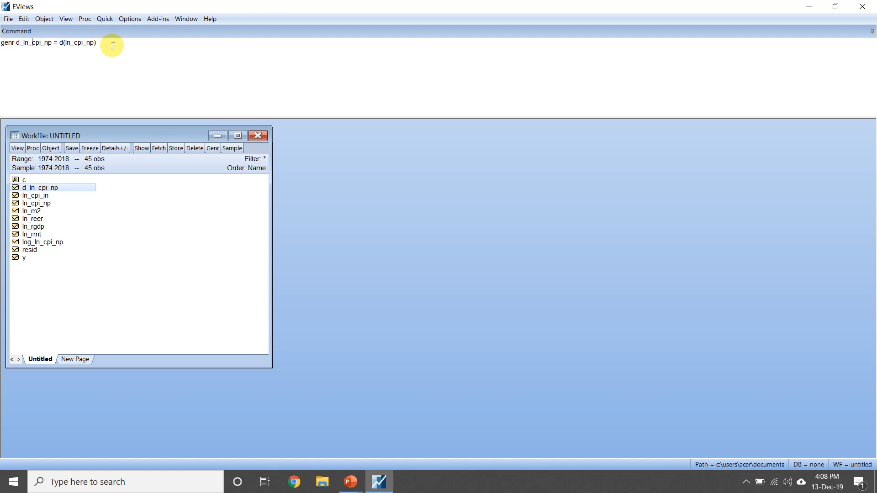
pyautogui.hotkey('shift', 'Left')
pyautogui.write('lag')
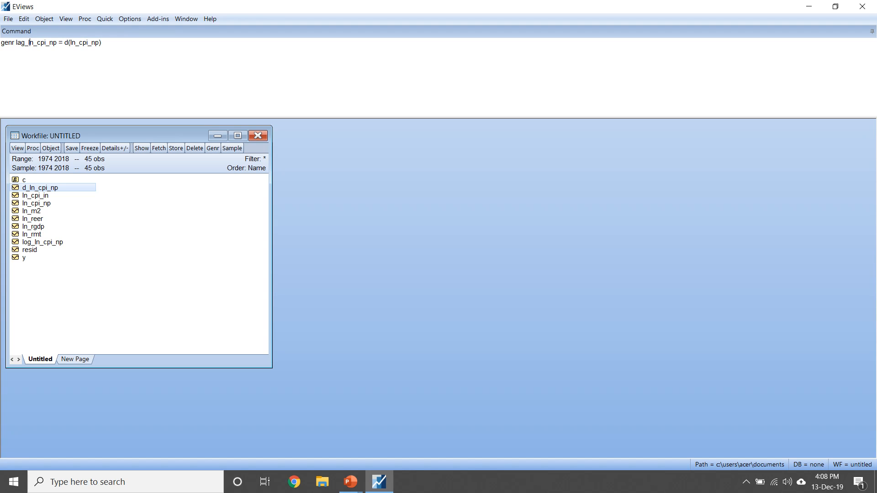
# Step: Replace the difference expression with ln_cpi_np(-1) and run "genr lag_ln_cpi_np = ln_cpi_np(-1)" to generate the one-period lag
pyautogui.hotkey('shift', 'Left')
pyautogui.press('Left')
pyautogui.hotkey('shift', 'Right')
pyautogui.hotkey('shift', 'Right')
pyautogui.hotkey('shift', 'Right')
pyautogui.hotkey('shift', 'Right')
pyautogui.hotkey('shift', 'Right')
pyautogui.hotkey('shift', 'Right')
pyautogui.hotkey('shift', 'Right')
pyautogui.hotkey('shift', 'Right')
pyautogui.hotkey('shift', 'Right')
pyautogui.hotkey('shift', 'Right')
pyautogui.hotkey('shift', 'Right')
pyautogui.hotkey('shift', 'Right')
pyautogui.write('ln_cpi_np(-1)')
pyautogui.press('Return')
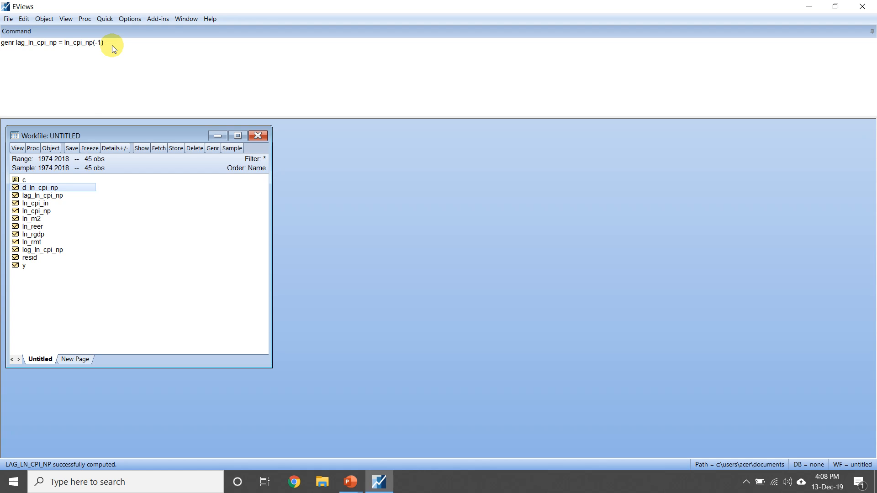
# Step: Open the lag_ln_cpi_np and ln_cpi_in series and arrange their windows side by side beside the workfile
pyautogui.click(40, 196)
pyautogui.doubleClick(41, 196)
pyautogui.moveTo(165, 203); pyautogui.dragTo(320, 163)
pyautogui.click(41, 203)
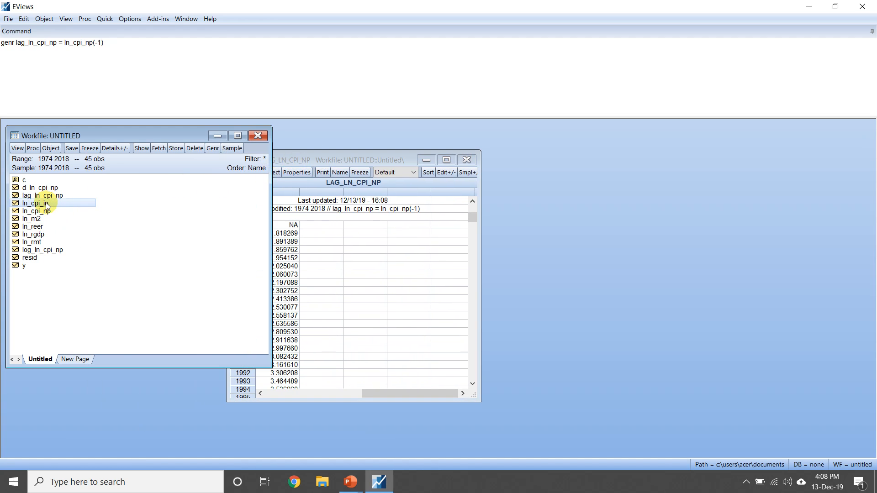
pyautogui.doubleClick(48, 206)
pyautogui.moveTo(336, 160); pyautogui.dragTo(559, 157)
pyautogui.moveTo(257, 215); pyautogui.dragTo(358, 155)
# Step: Compare the first yearly values of ln_cpi_in with those of lag_ln_cpi_np, and close the lag_ln_cpi_np window
pyautogui.moveTo(249, 223); pyautogui.dragTo(252, 232)
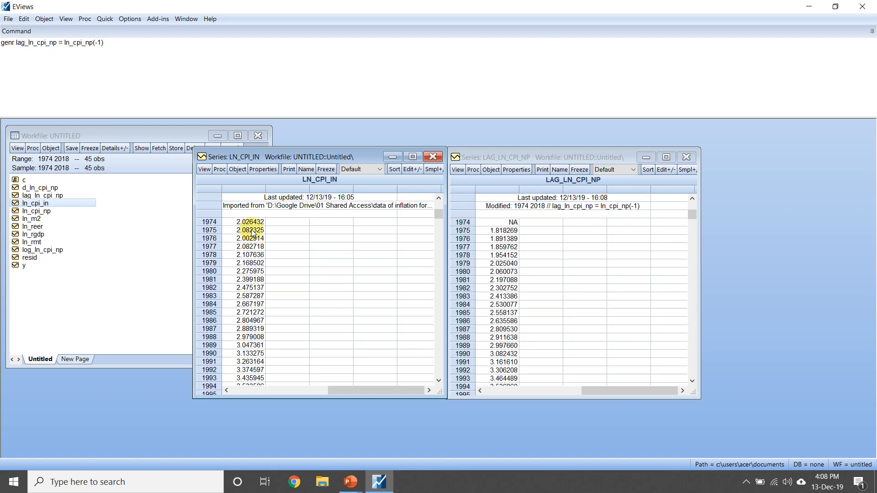
pyautogui.click(251, 223)
pyautogui.scroll(1, 255, 242)
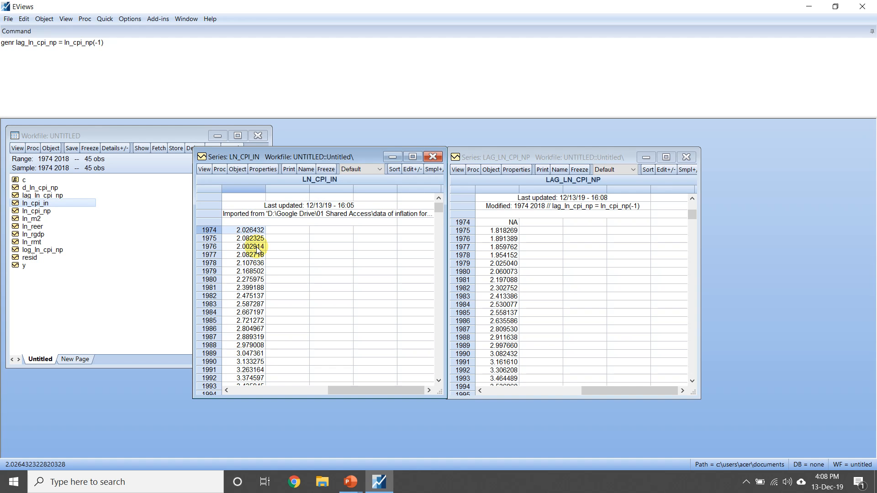
pyautogui.scroll(-1, 255, 242)
pyautogui.scroll(1, 258, 238)
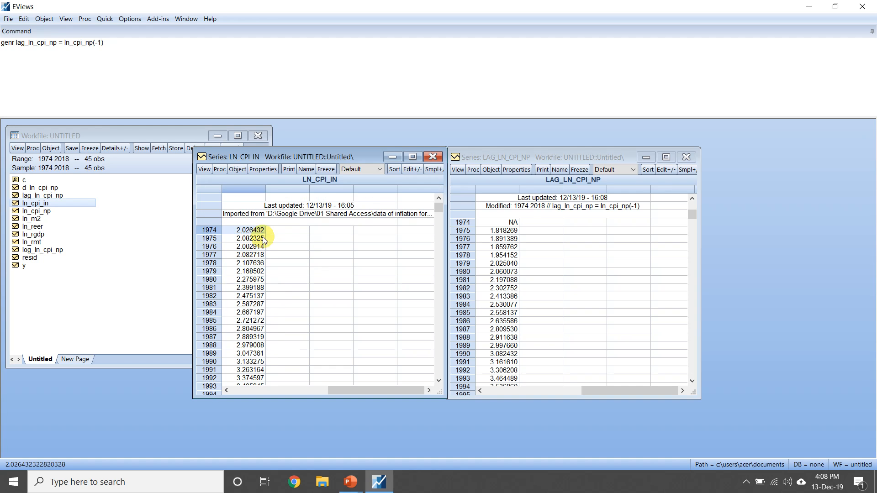
pyautogui.click(686, 157)
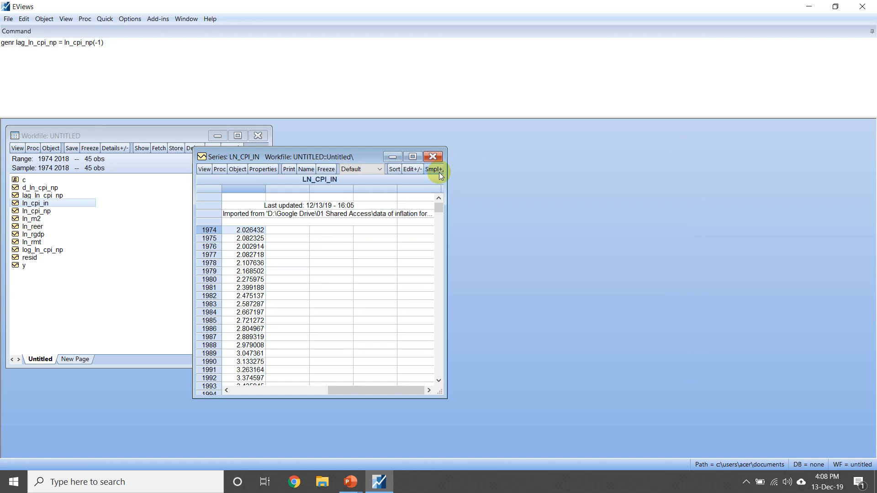